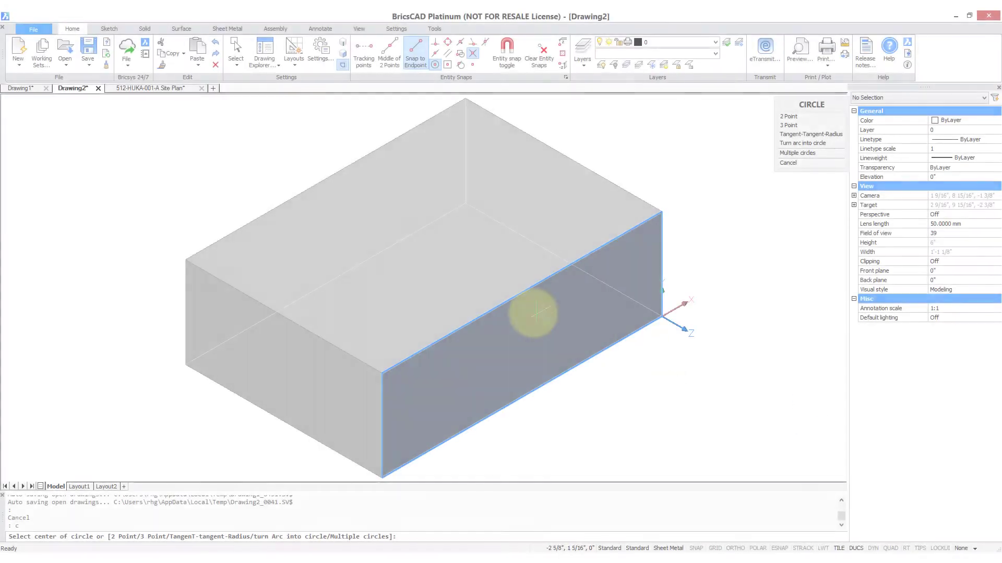
Draw one circle each on the box's right, top and left faces, still in the world UCS.
click(538, 313)
click(577, 275)
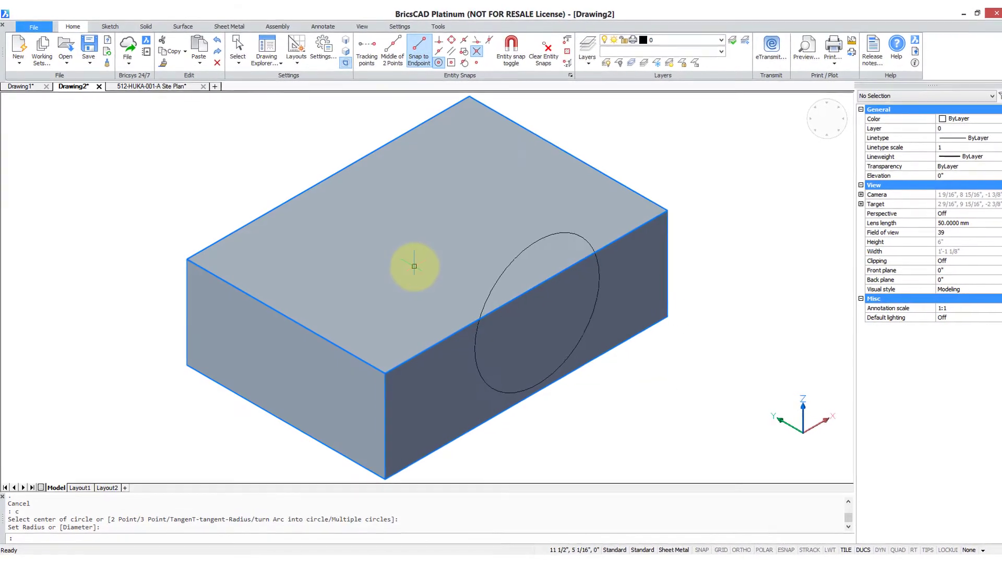
text(c)
key(Return)
click(414, 266)
click(425, 273)
text(c)
key(Return)
click(298, 384)
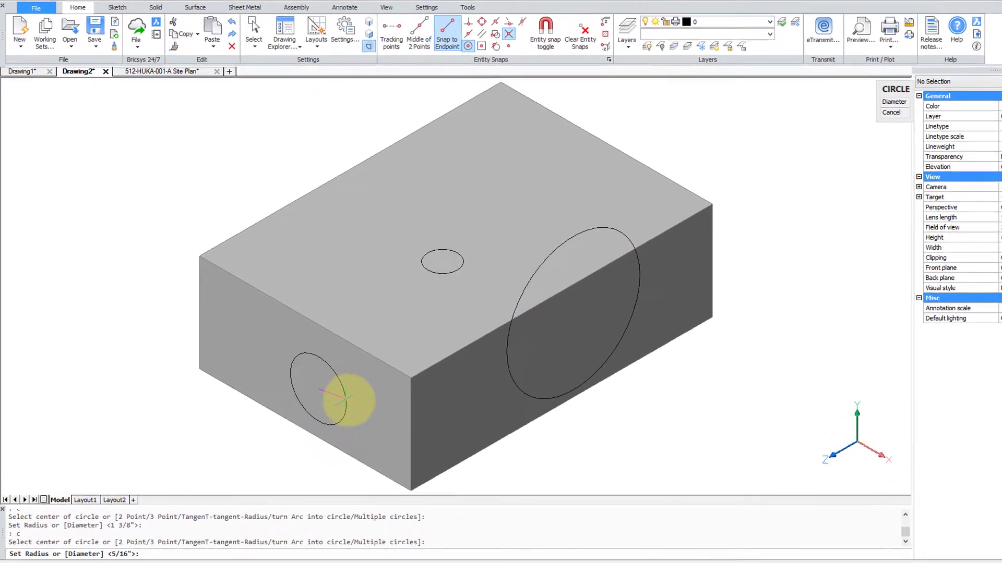
click(336, 399)
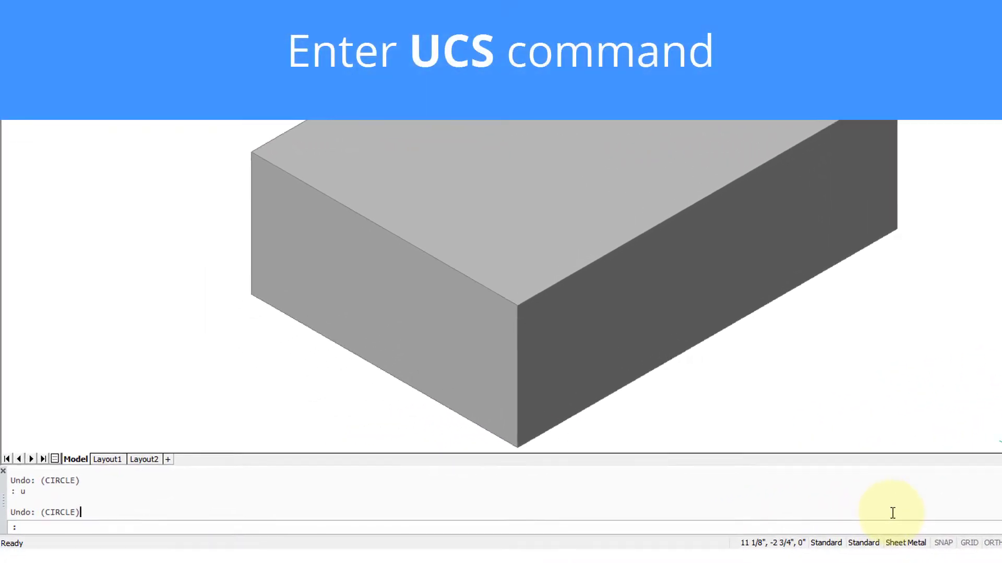
Set the UCS to the box's right face using the UCS Face option.
text(ucs)
key(Return)
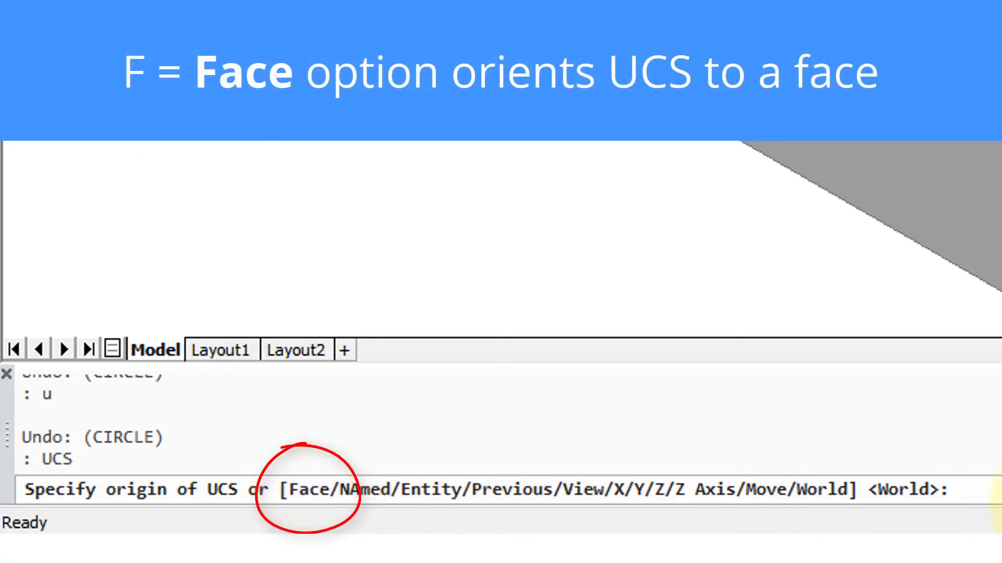
text(f)
key(Return)
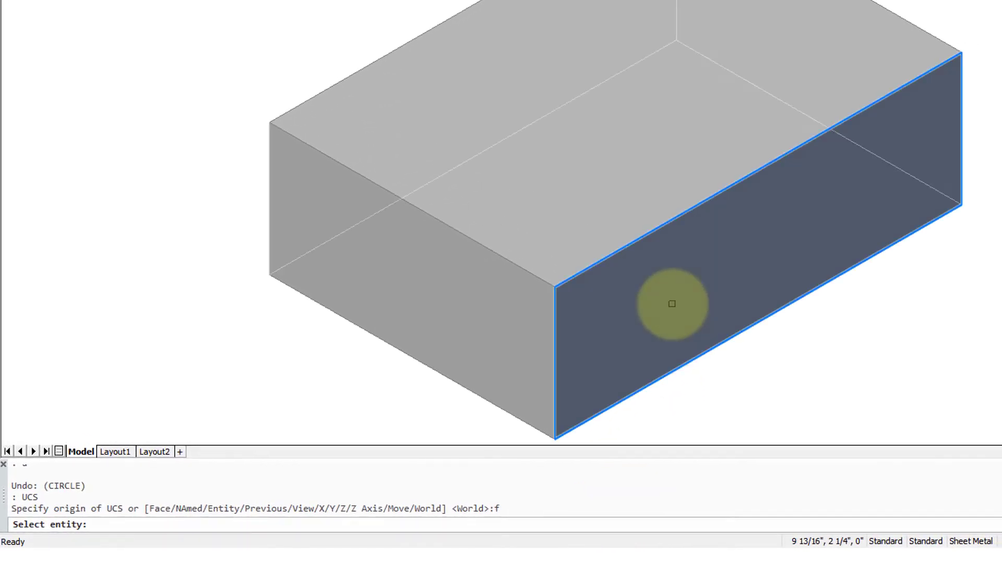
click(672, 304)
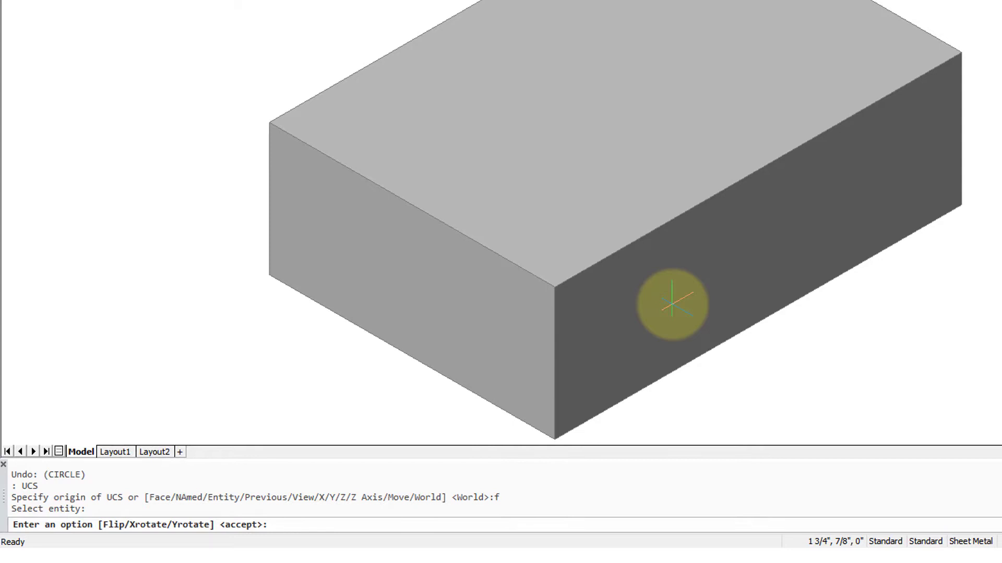
key(Return)
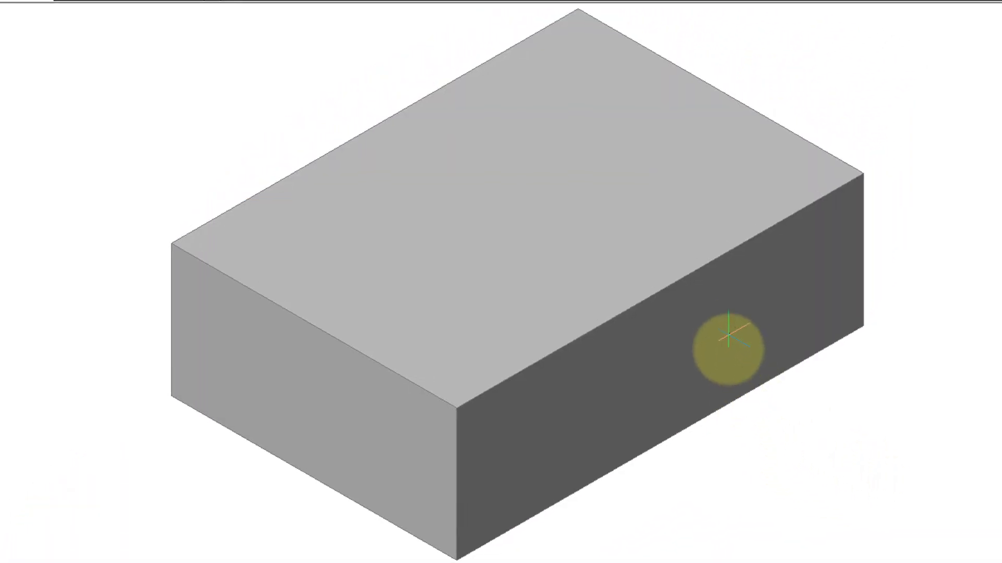
Draw two circles in the right-face plane, then orbit with ViewCube corners to check them.
click(729, 334)
click(864, 326)
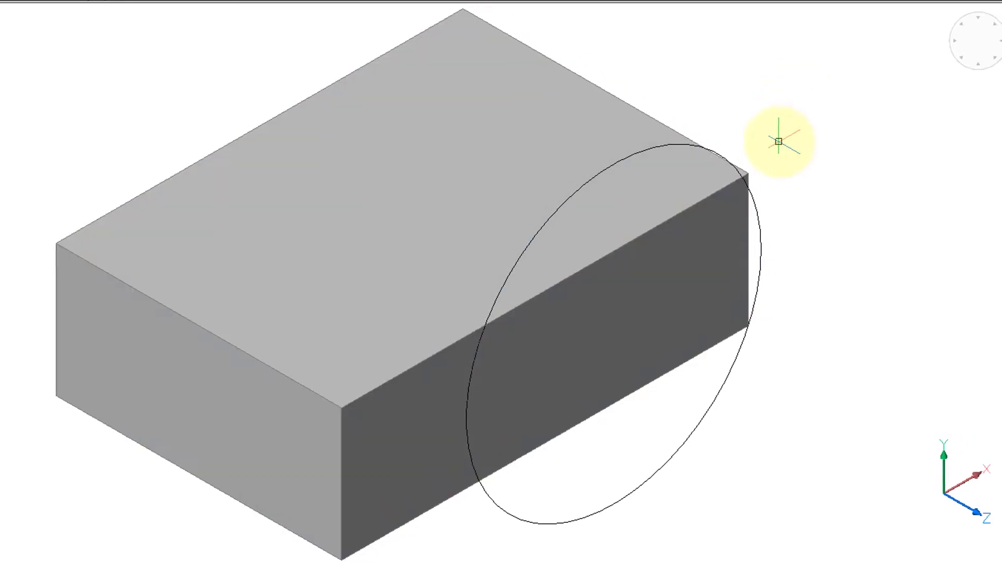
key(Return)
scroll(519, 197, down, 3)
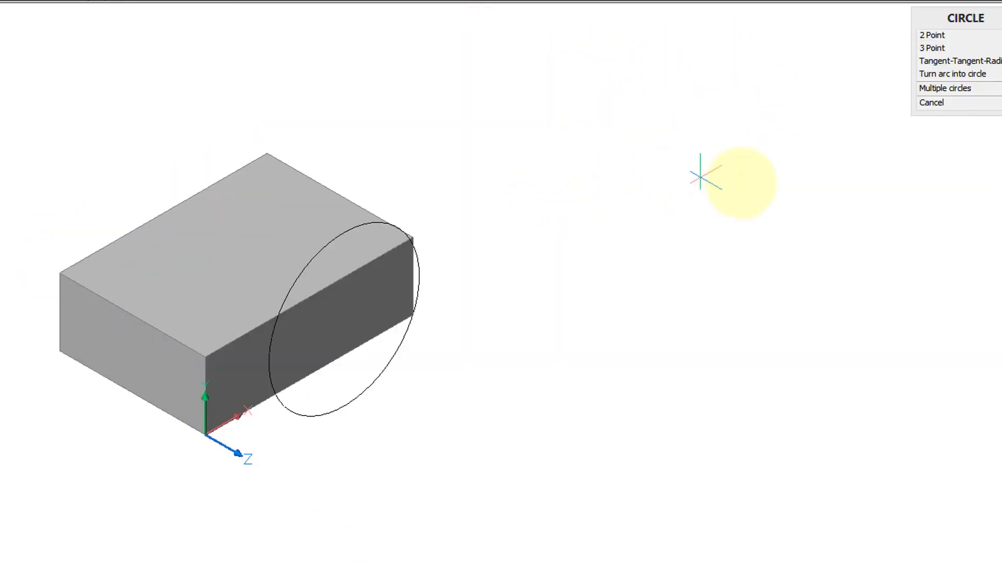
click(740, 181)
click(654, 136)
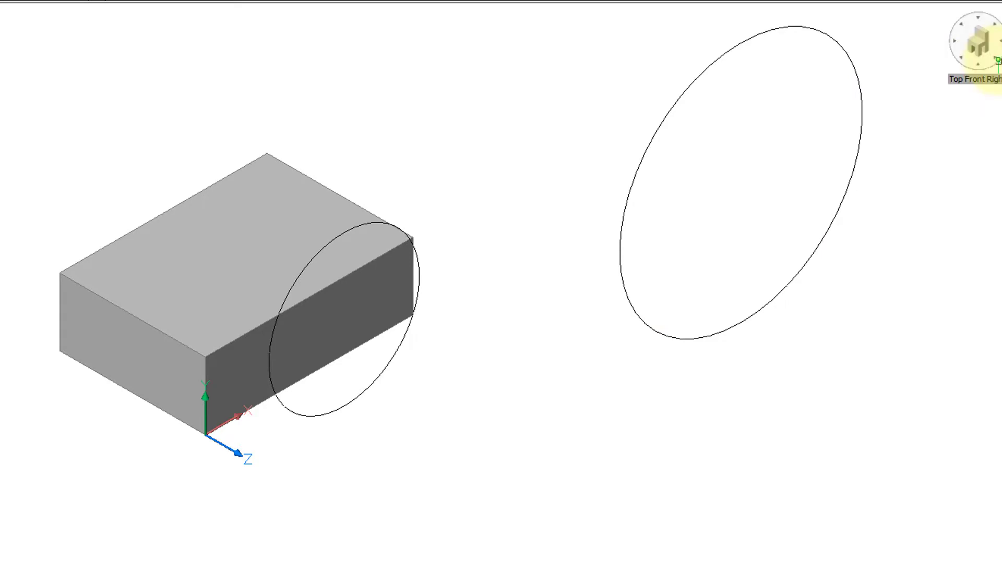
click(995, 59)
click(996, 30)
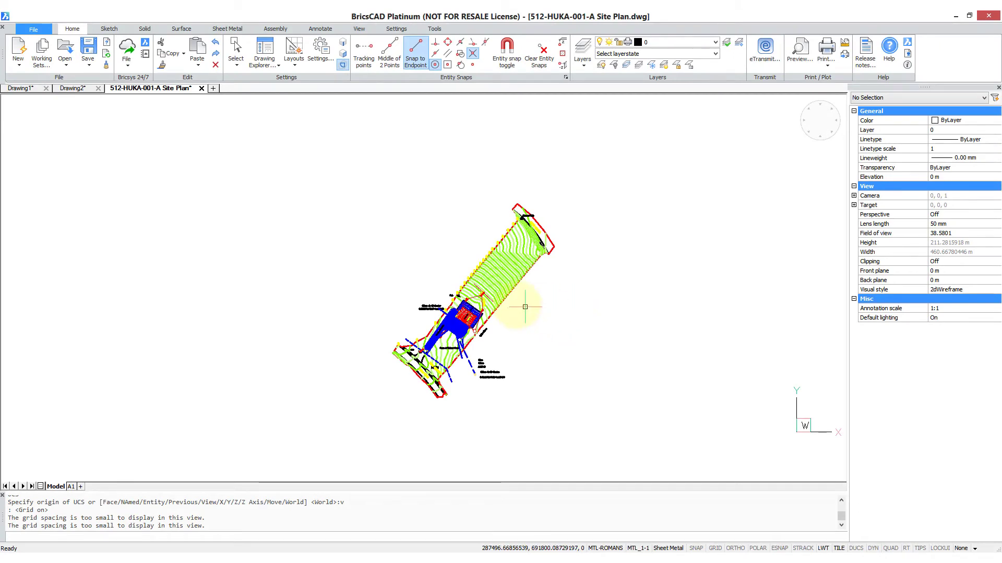
Zoom into the contoured lot and cancel the unaligned rectangle after its first corner.
scroll(496, 274, up, 5)
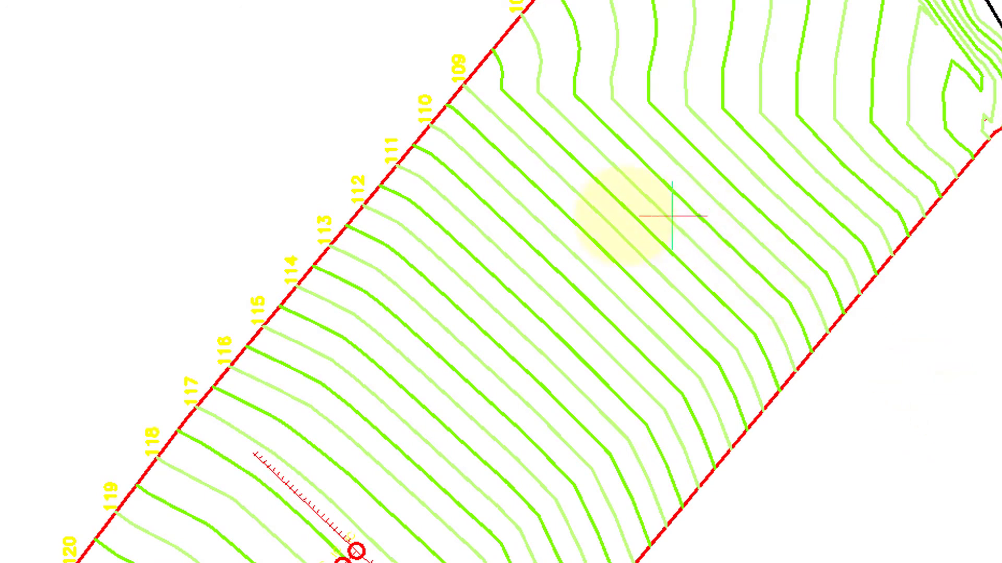
click(620, 186)
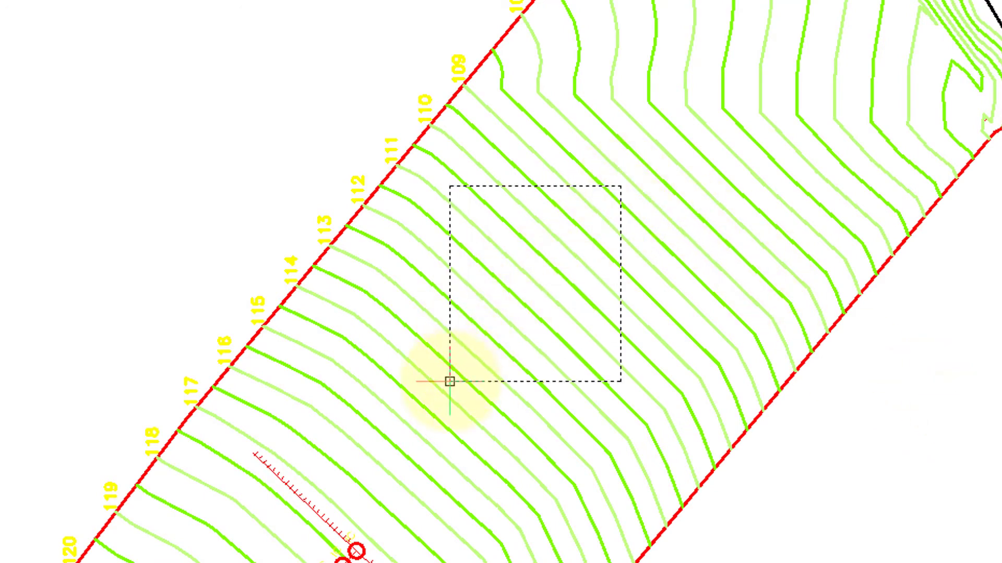
key(Escape)
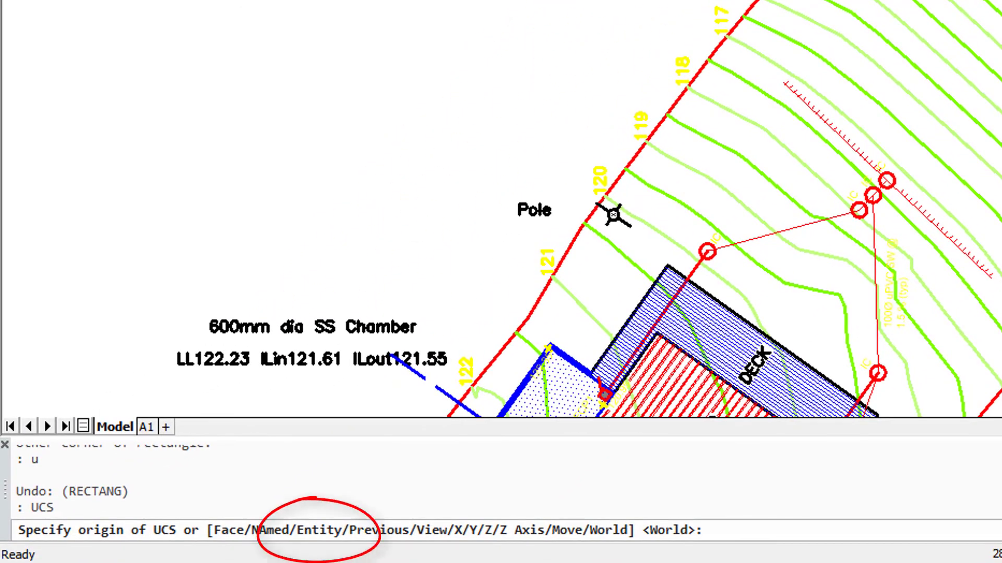
Rotate the UCS to the red property line with the Entity option.
text(e)
key(Return)
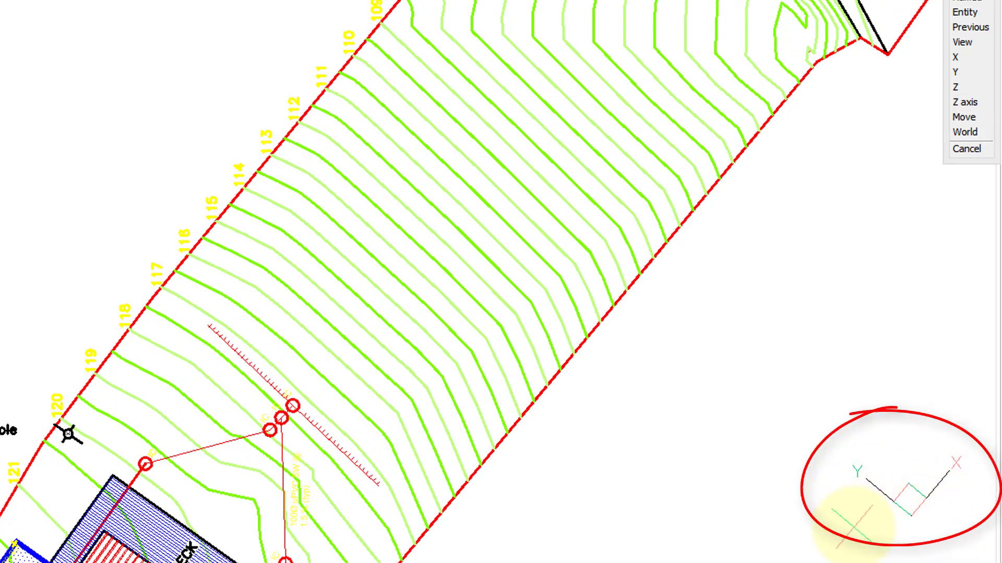
key(Escape)
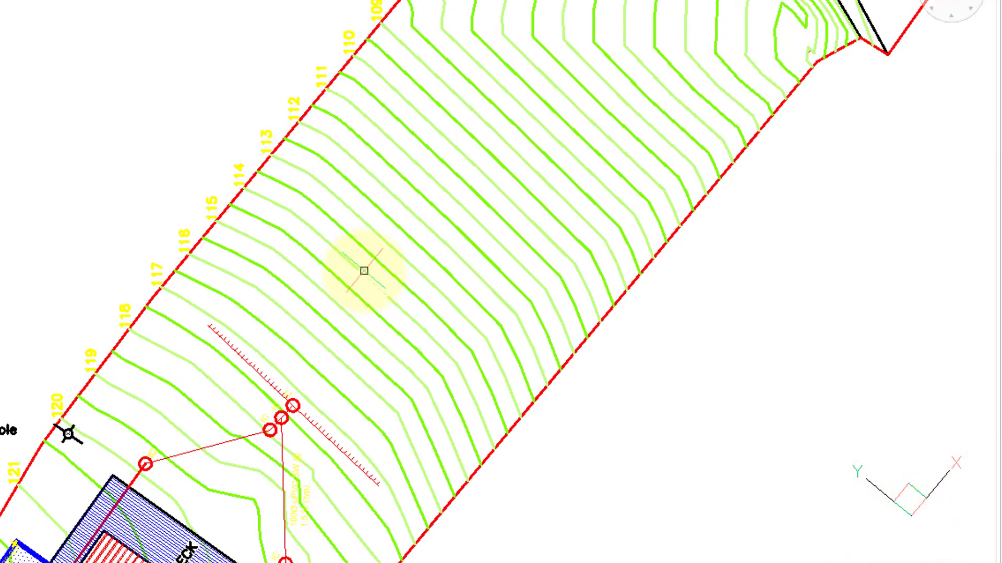
Draw a rectangle in the lot, squared to the property line in the rotated UCS.
key(Return)
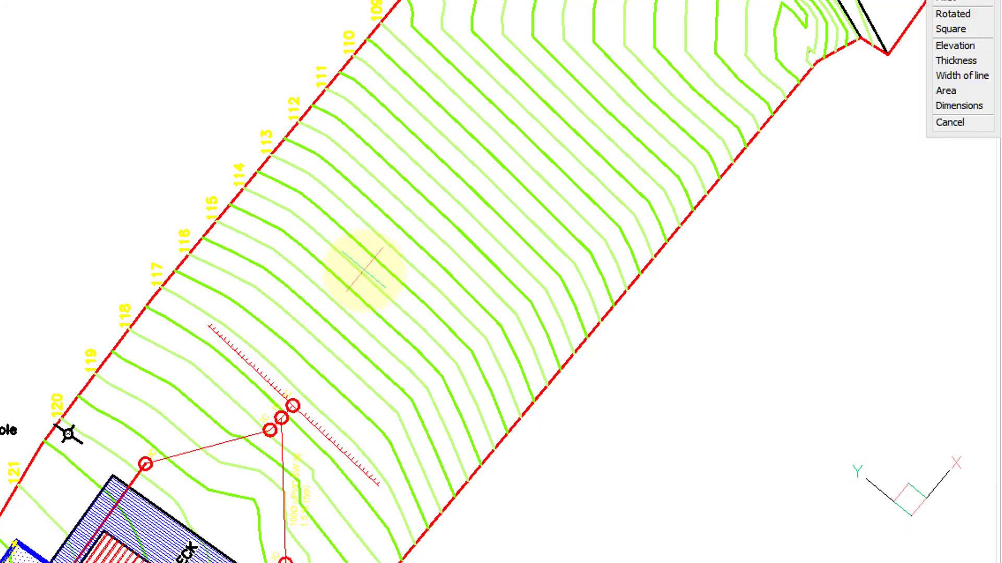
click(428, 89)
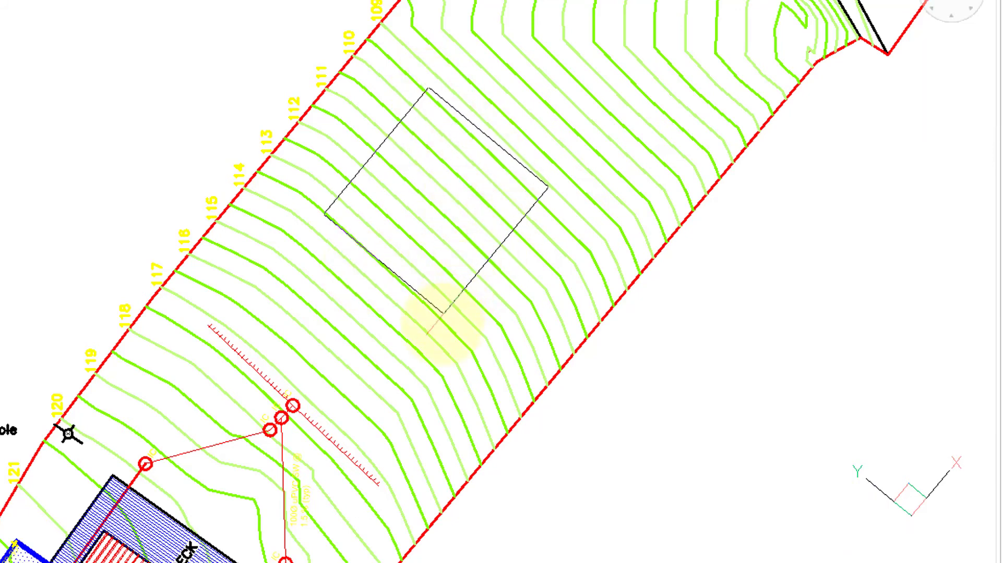
click(445, 349)
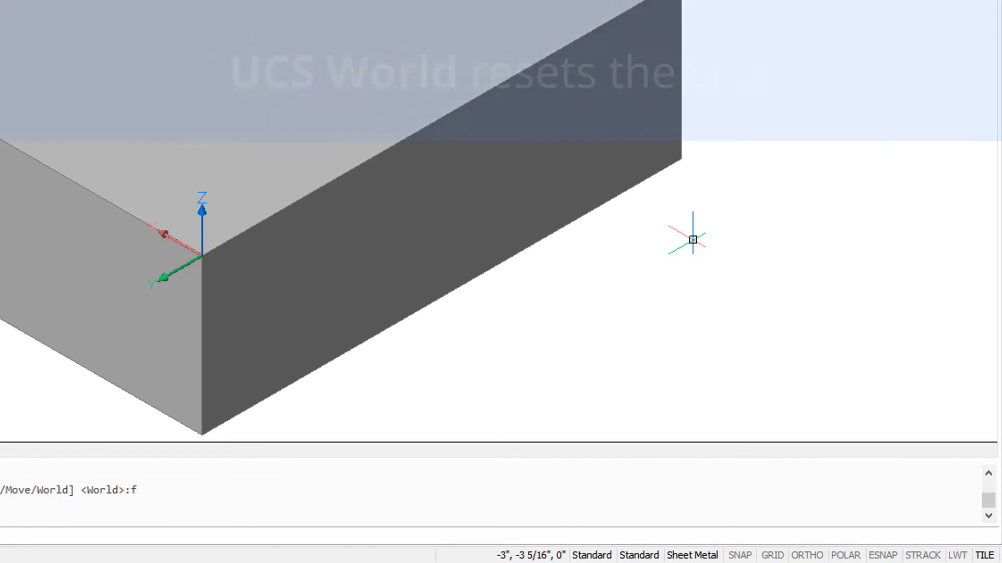
Return Drawing2's UCS to World with the UCS W option.
key(Return)
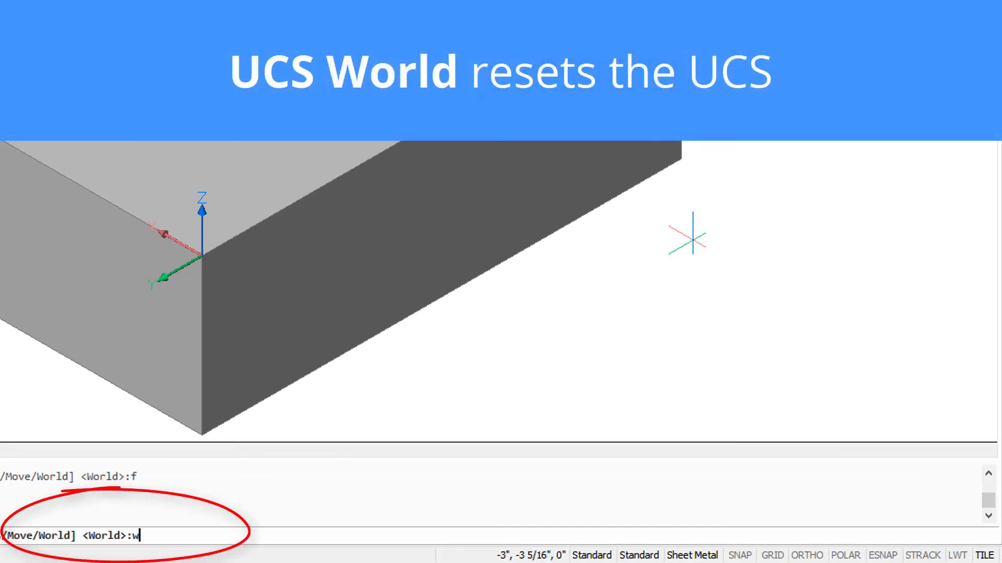
text(w)
key(Return)
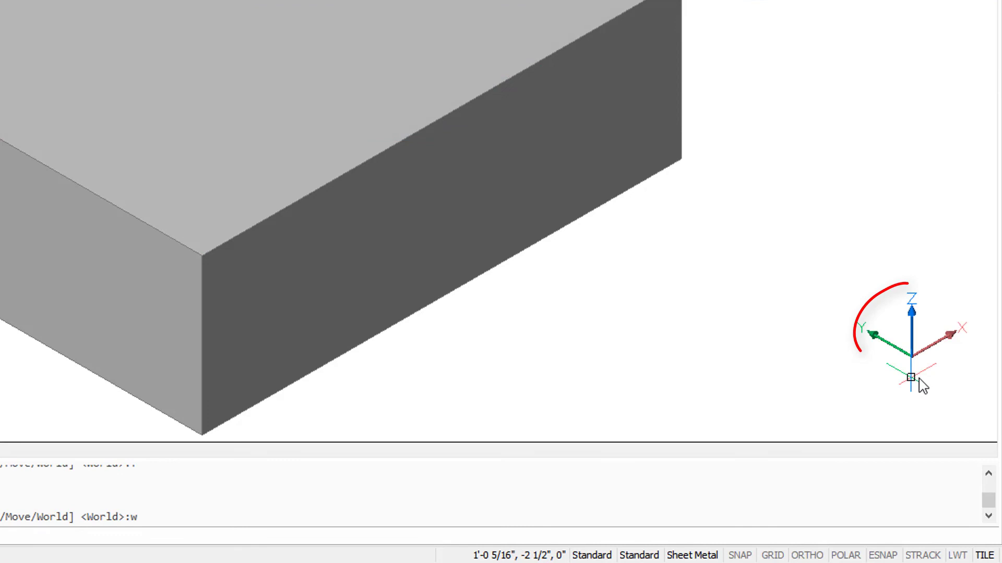